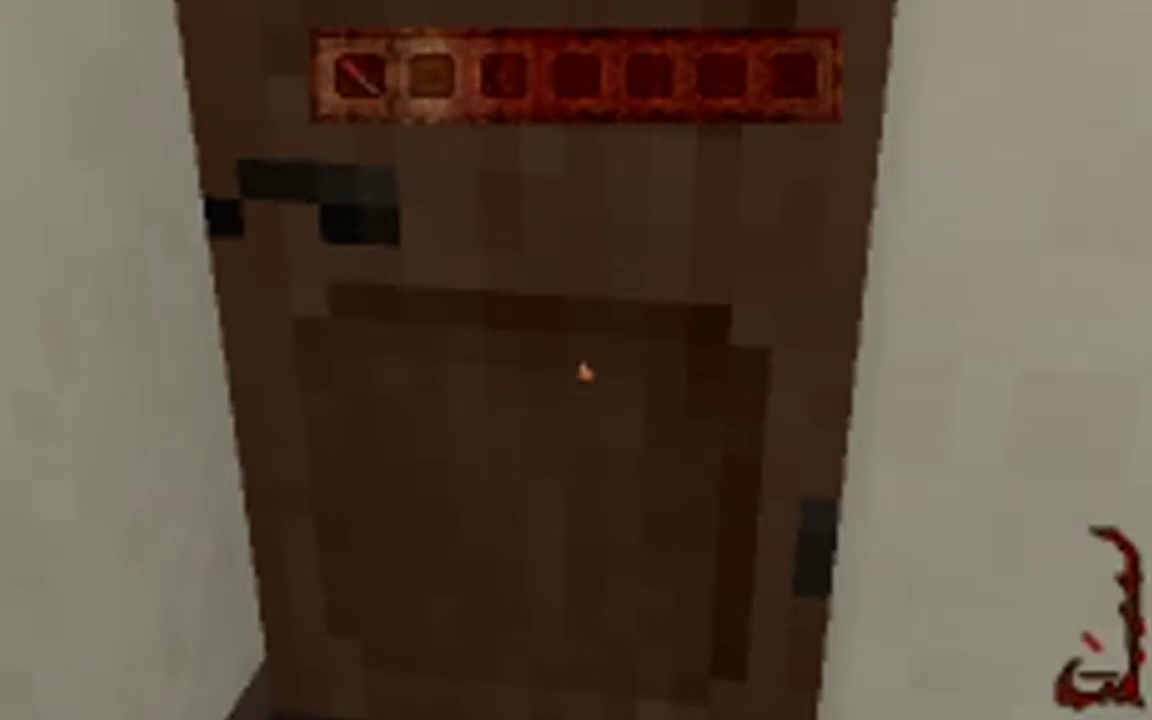
click(585, 373)
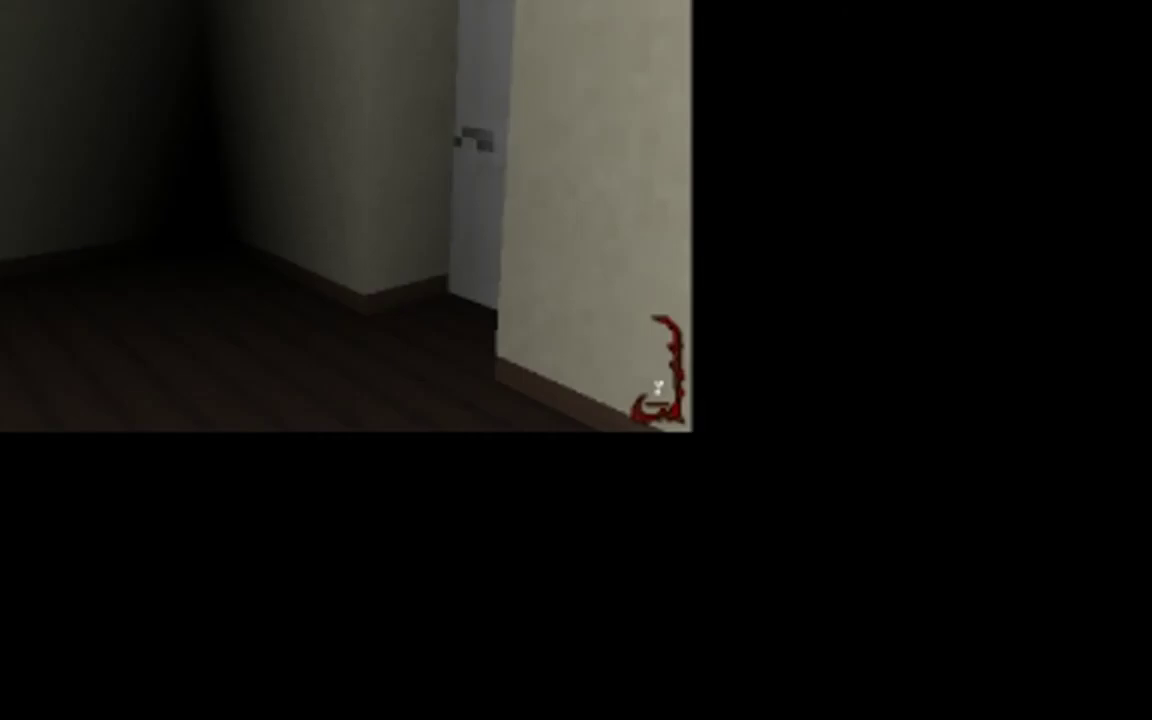
key(w)
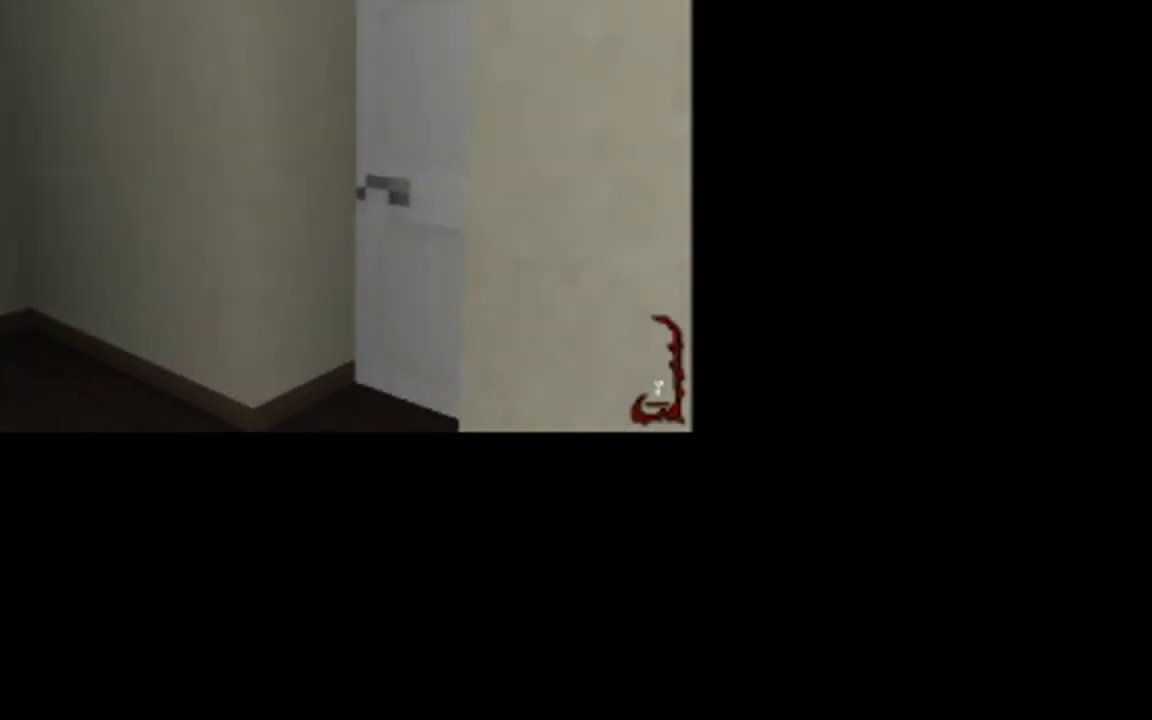